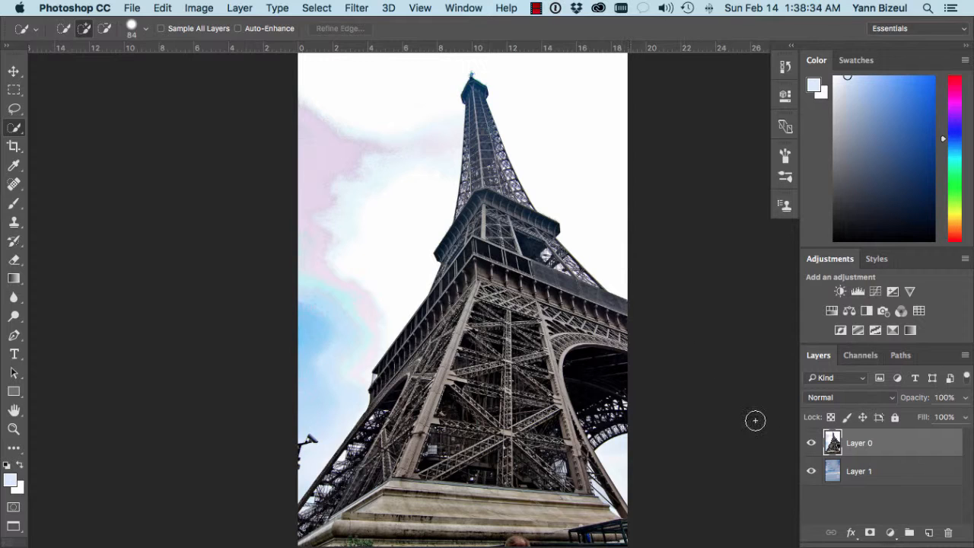
Select Layer 1, then hide and show Layer 0 to inspect the replacement sky underneath
click(838, 476)
click(811, 445)
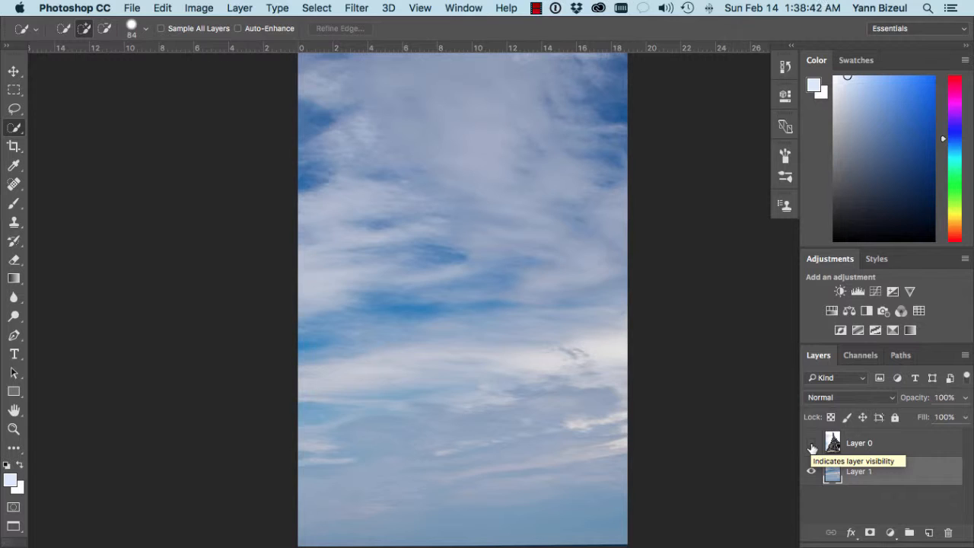
click(811, 445)
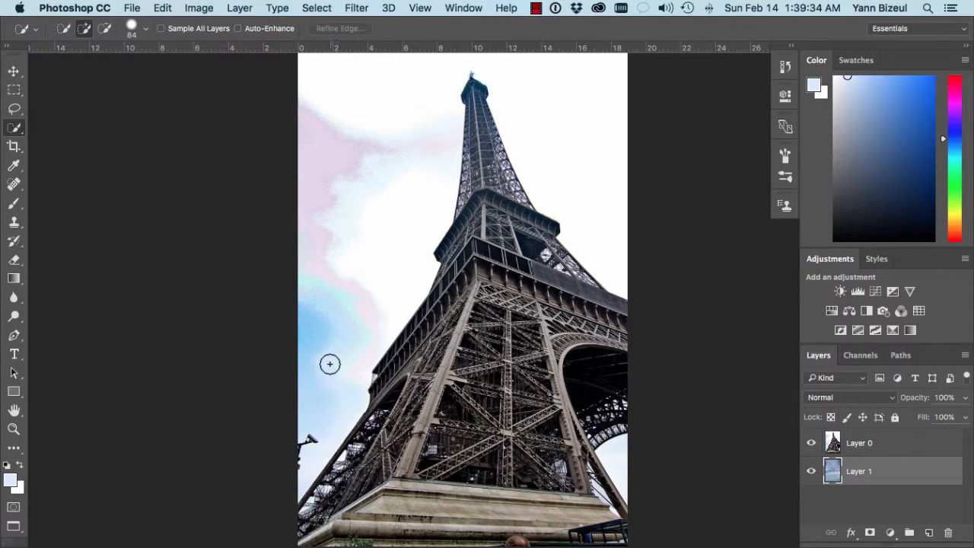
Select the sky on both sides of the tower on Layer 0 with the Quick Selection tool
mouse_move(329, 363)
mouse_down()
mouse_move(362, 226)
mouse_move(405, 96)
mouse_move(424, 72)
mouse_move(478, 67)
mouse_move(539, 84)
mouse_move(611, 197)
mouse_up()
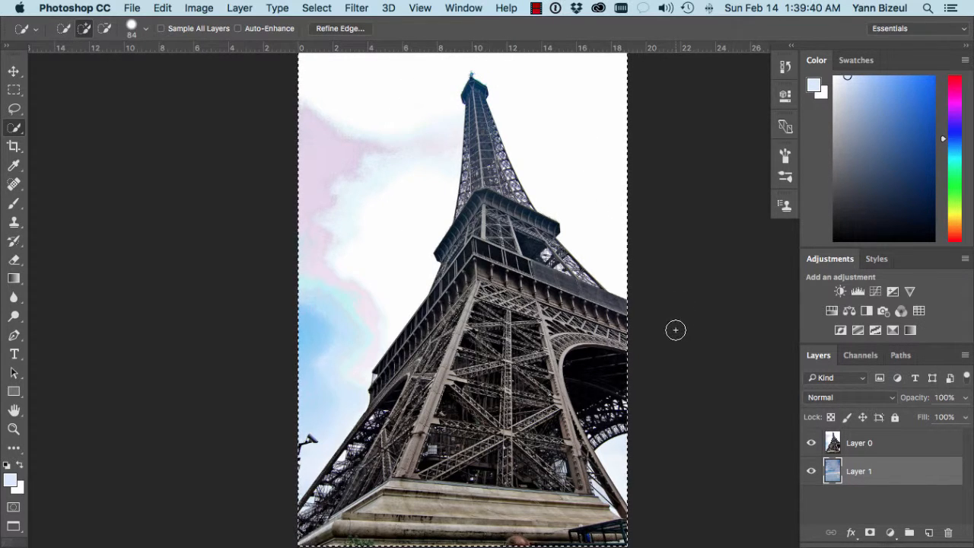
key(super+d)
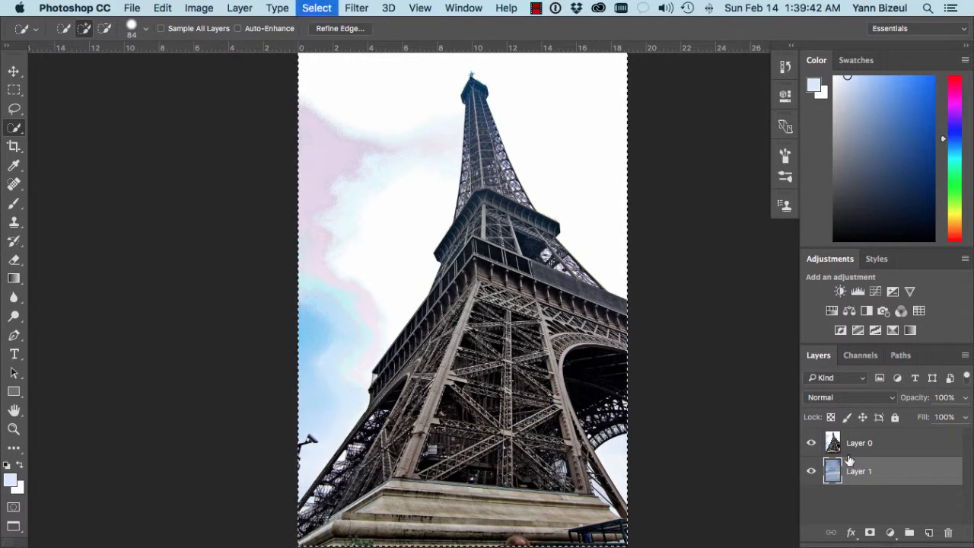
click(850, 451)
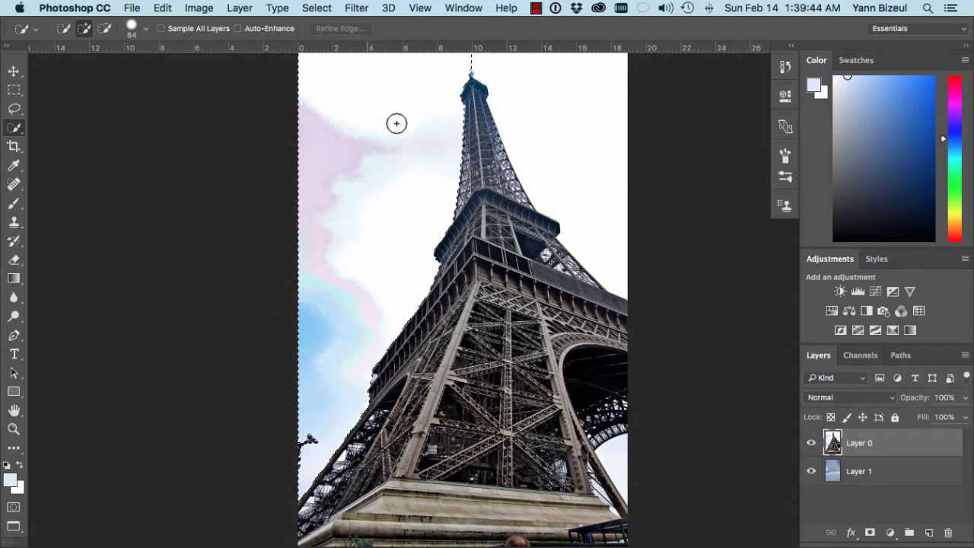
mouse_move(523, 91)
mouse_down()
mouse_move(565, 135)
mouse_move(604, 208)
mouse_move(602, 229)
mouse_up()
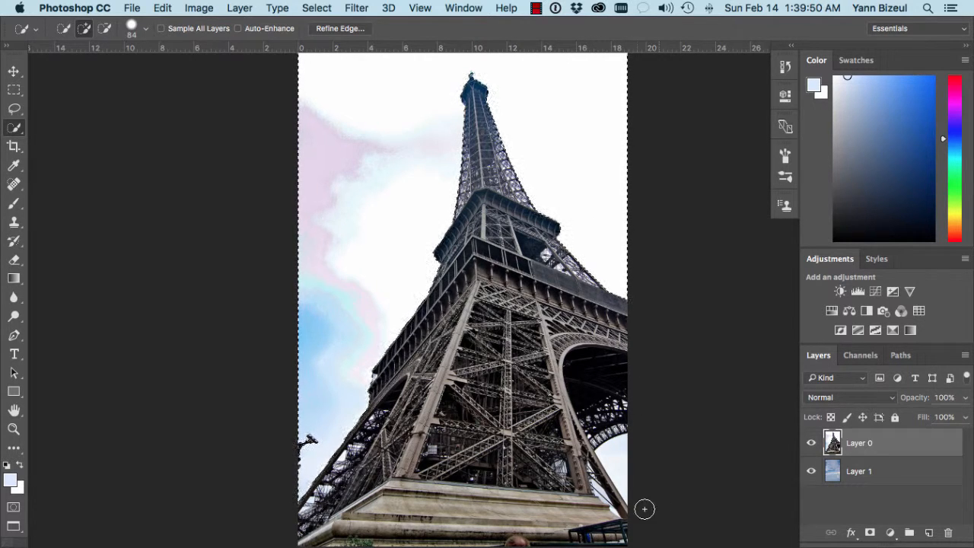
Add a layer mask to Layer 0 from the sky selection and invert it so the tower stays visible
click(870, 533)
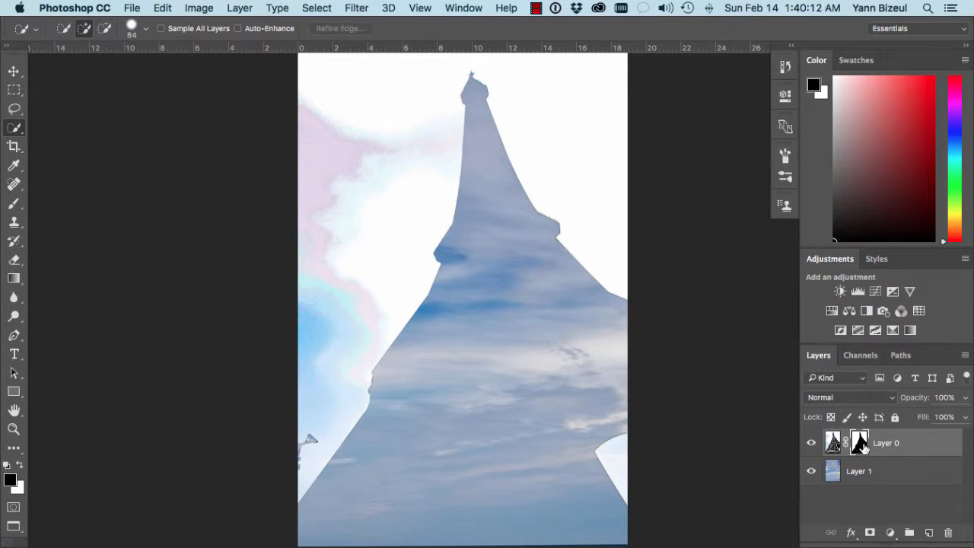
shift+click(863, 447)
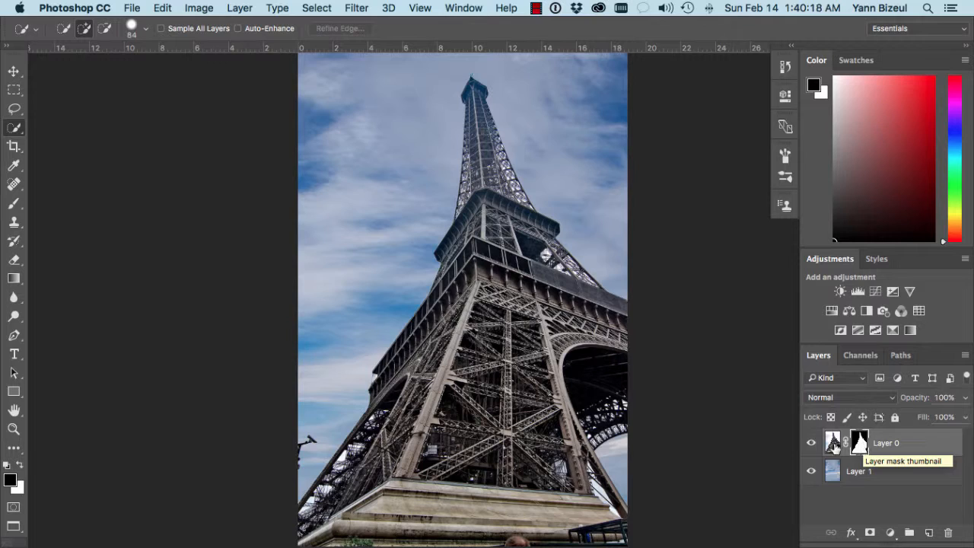
Start a Color Range selection on Layer 0's image and sample the white sky gap in the tower's left leg
click(832, 444)
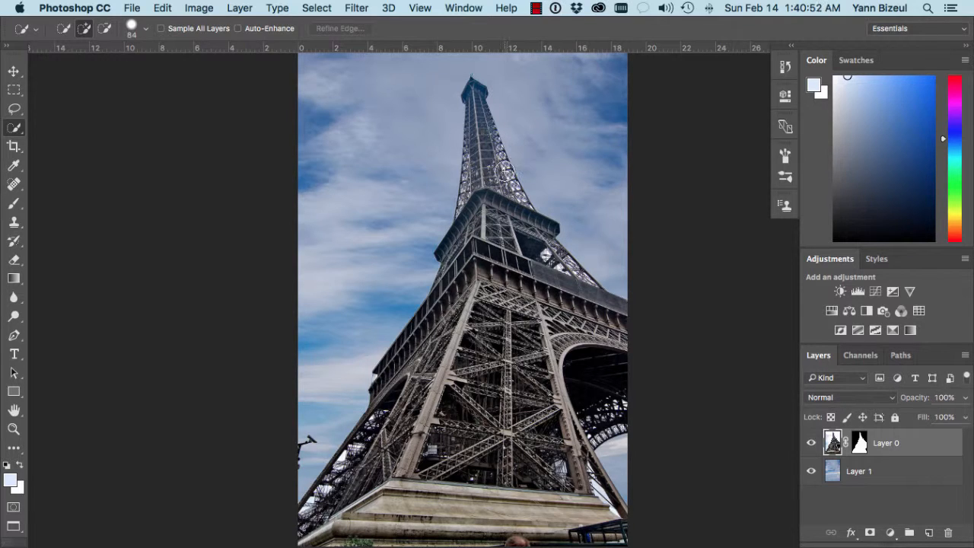
click(318, 8)
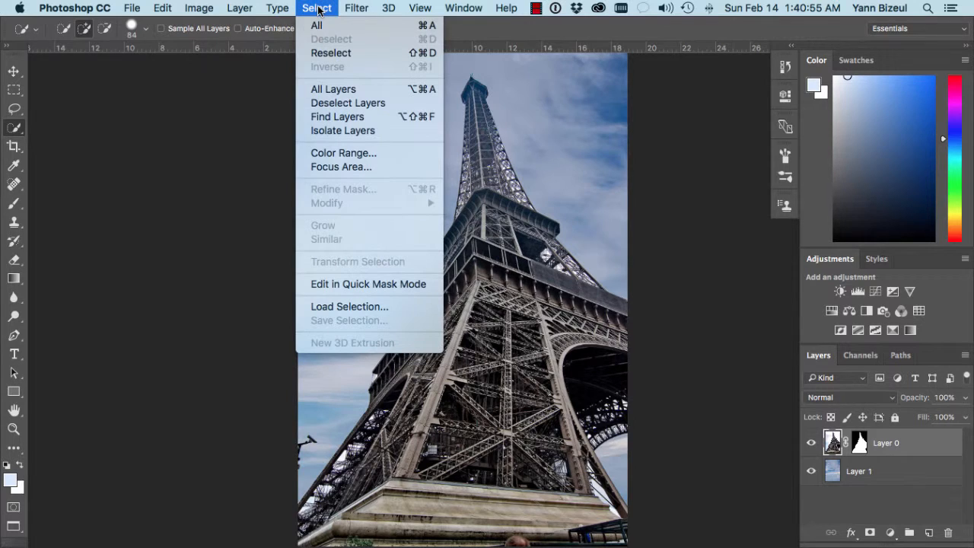
click(375, 156)
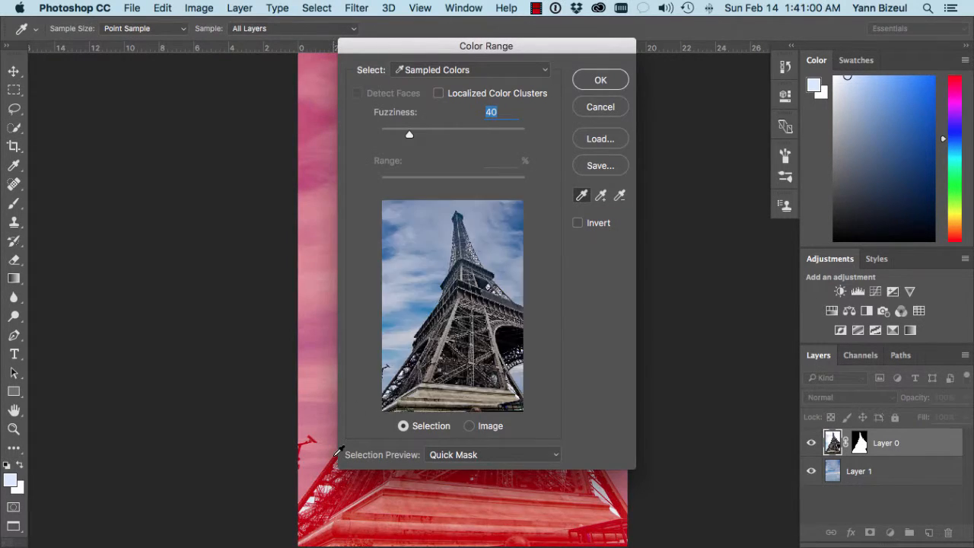
key(super+plus)
key(super+plus)
key(super+plus)
key(super+plus)
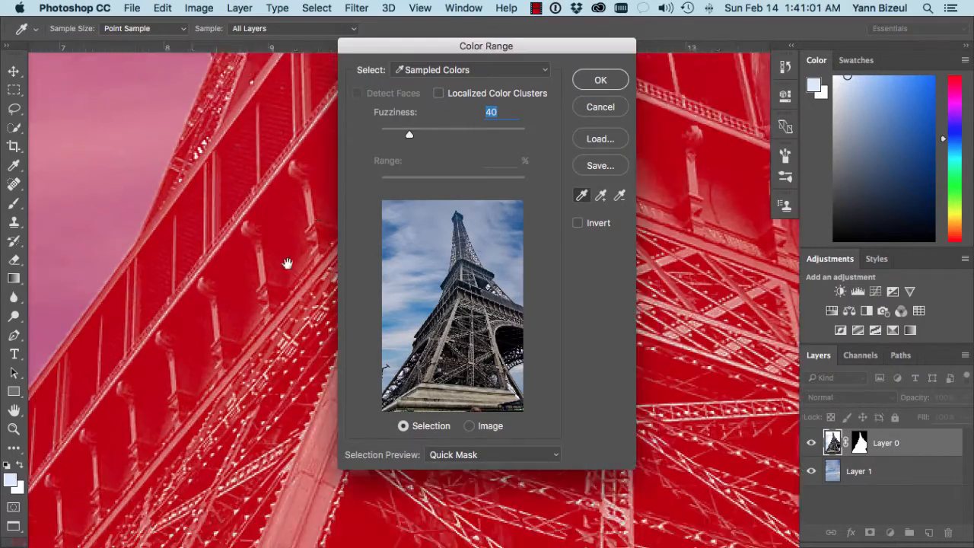
drag(287, 263, 303, 129)
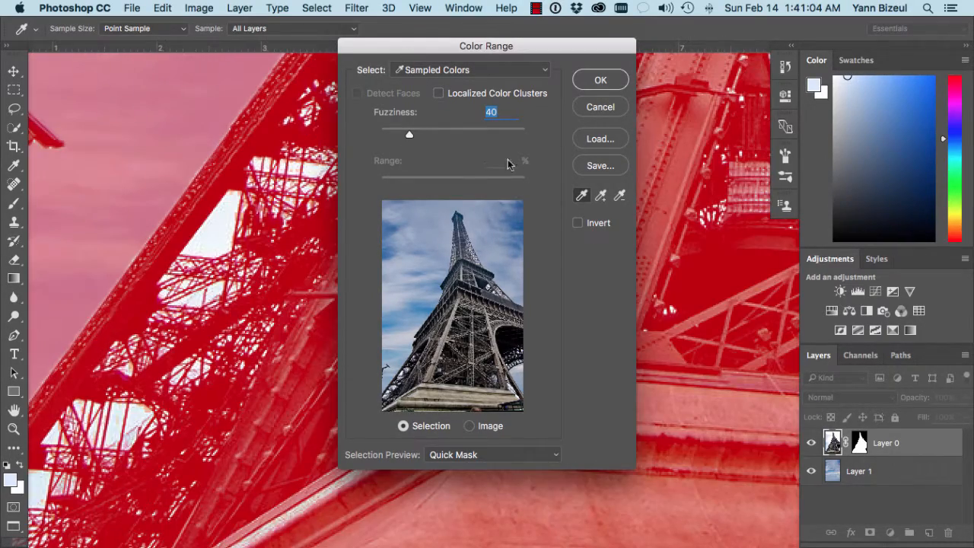
click(584, 197)
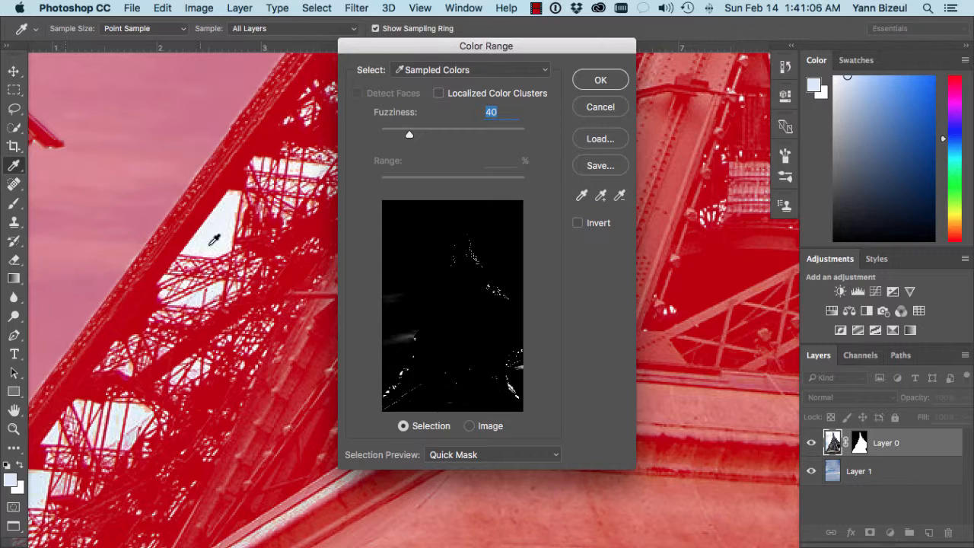
click(215, 240)
click(224, 210)
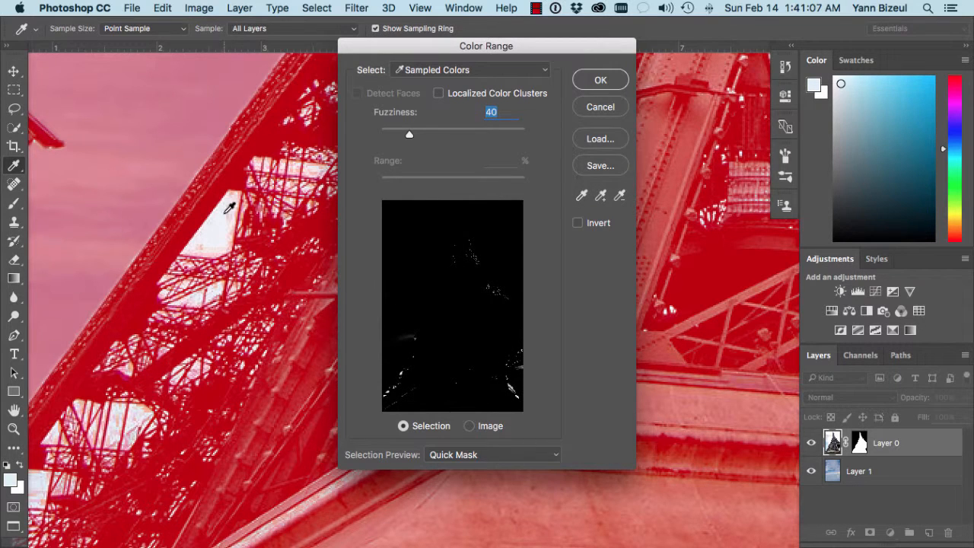
Add more white sky shades from the gaps in the left leg's latticework to the Color Range sample
click(601, 197)
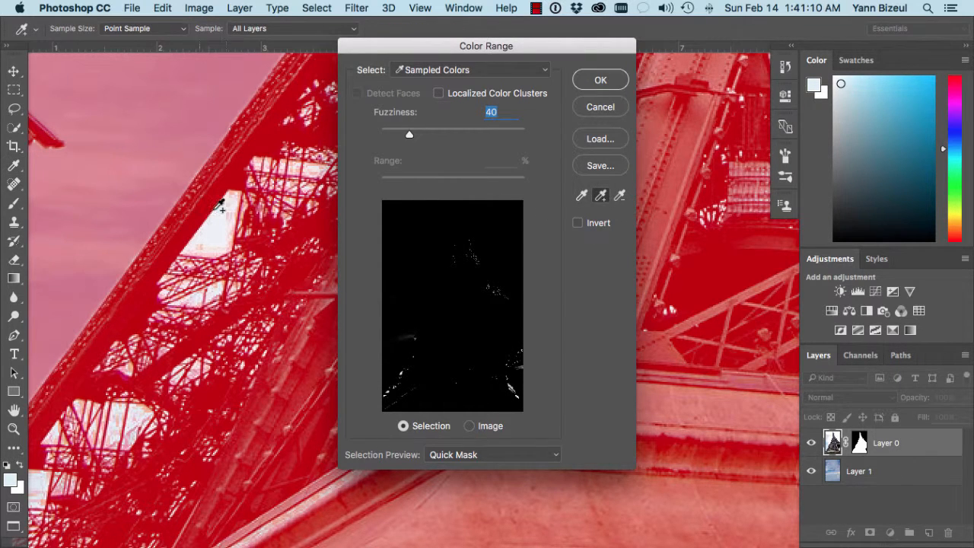
click(233, 215)
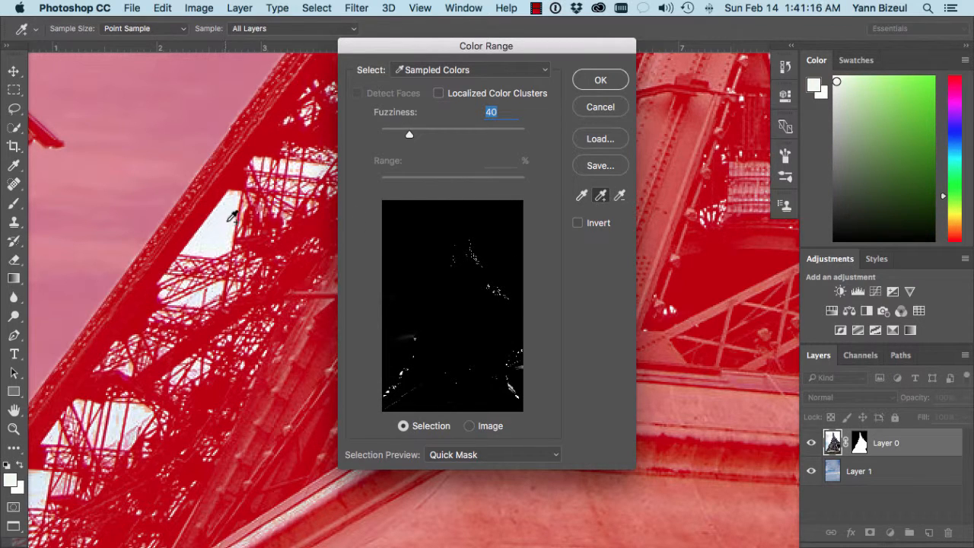
click(226, 222)
click(202, 247)
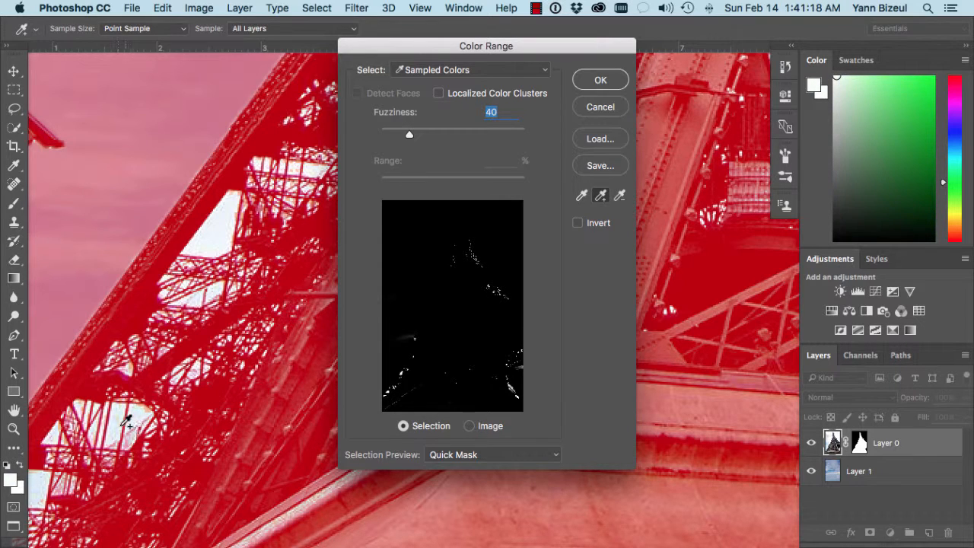
click(121, 422)
click(120, 418)
click(136, 419)
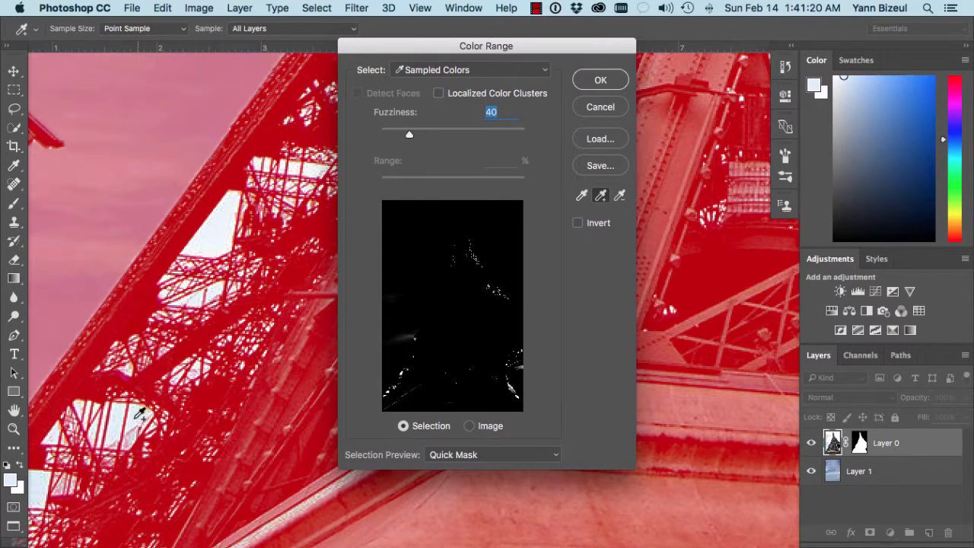
click(140, 414)
drag(264, 193, 186, 272)
click(87, 362)
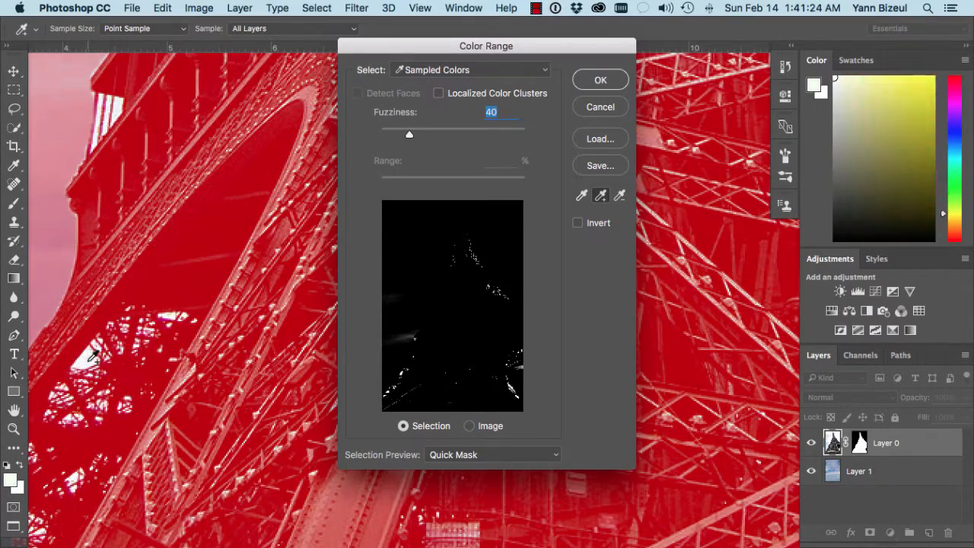
click(89, 361)
Check the Quick Mask preview up to the tower's upper platform and accept the Color Range selection
drag(254, 323, 248, 404)
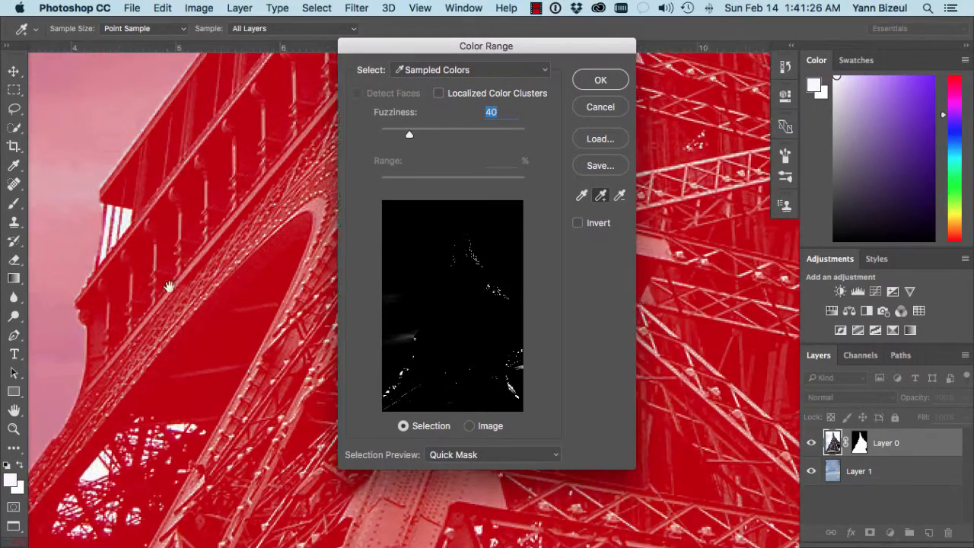
drag(169, 287, 192, 371)
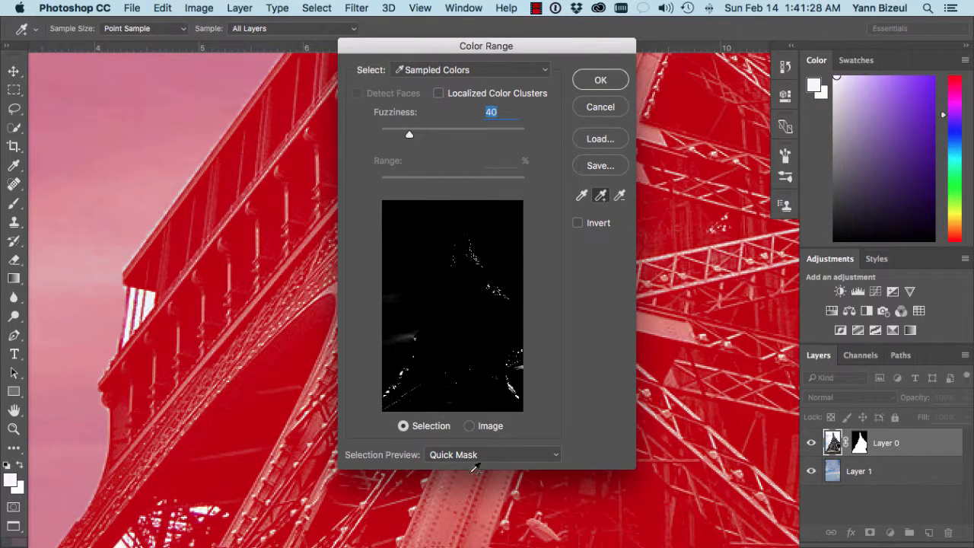
click(467, 455)
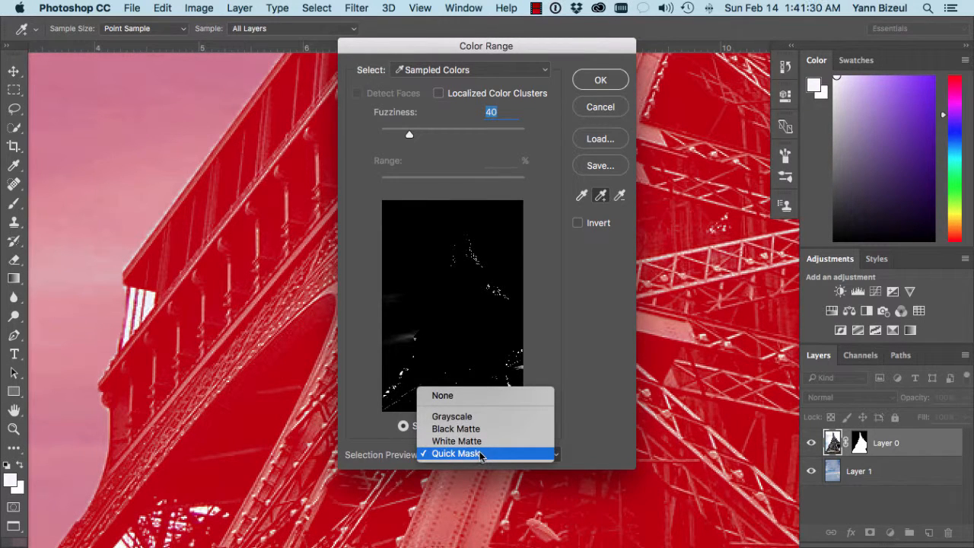
click(281, 235)
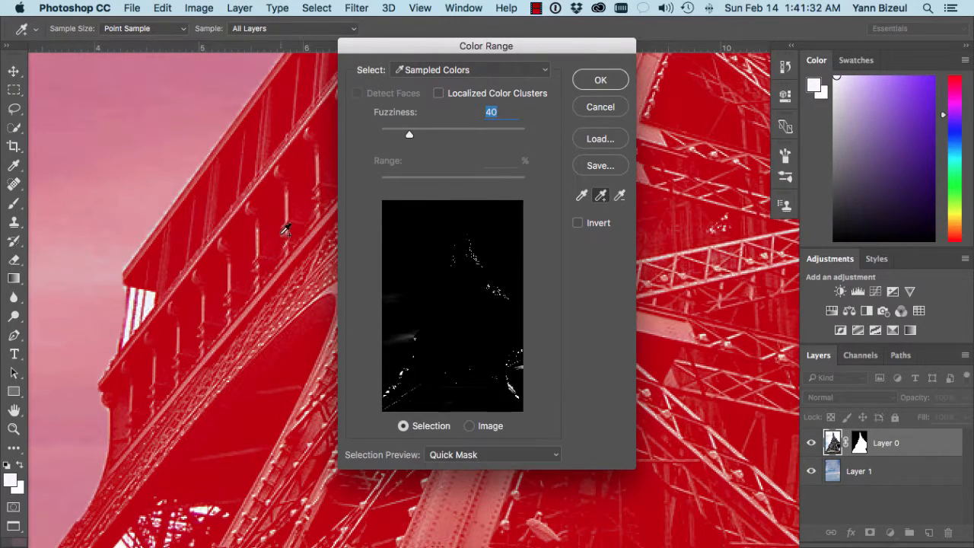
drag(258, 178, 129, 441)
drag(327, 204, 232, 264)
drag(689, 378, 741, 451)
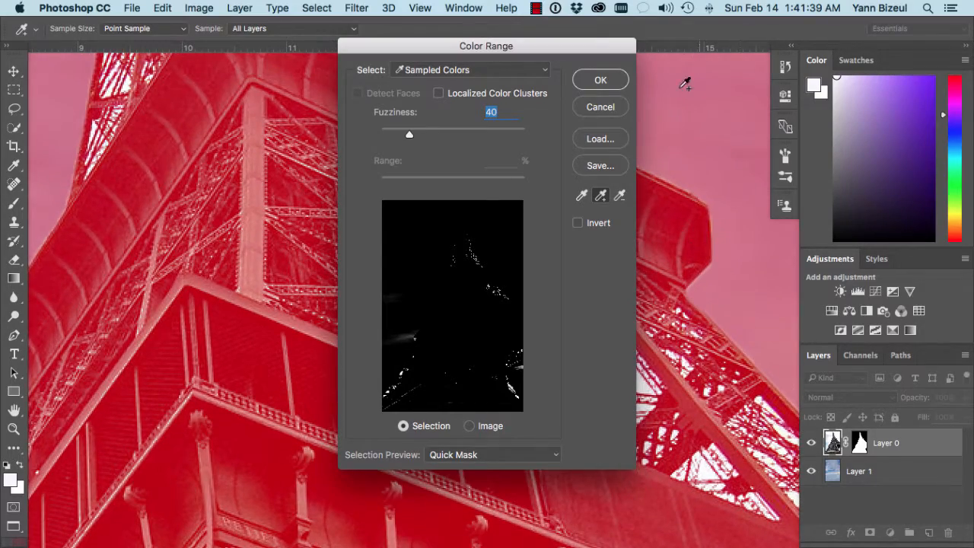
click(601, 80)
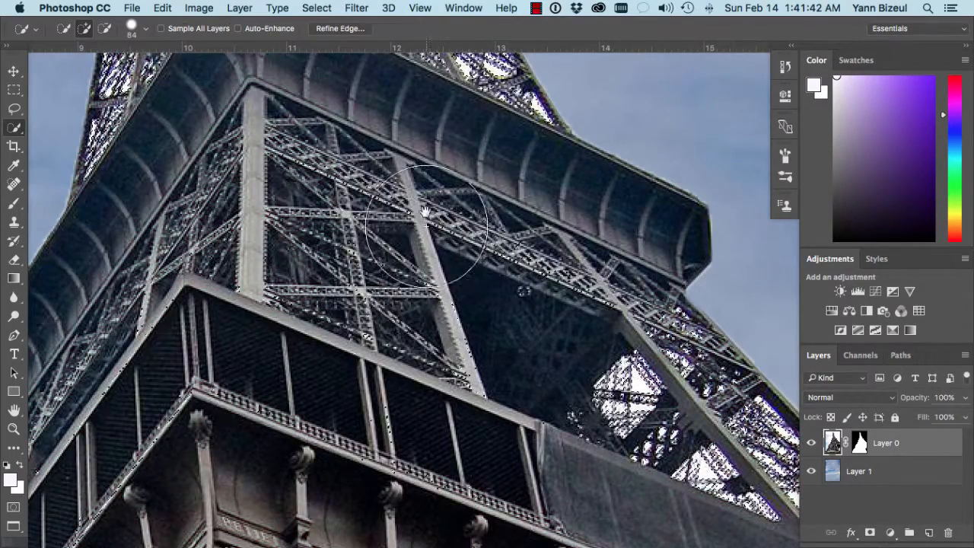
Refine the selection's edge by setting Shift Edge to +49%, with the output kept as a selection
scroll(363, 56, up, 3)
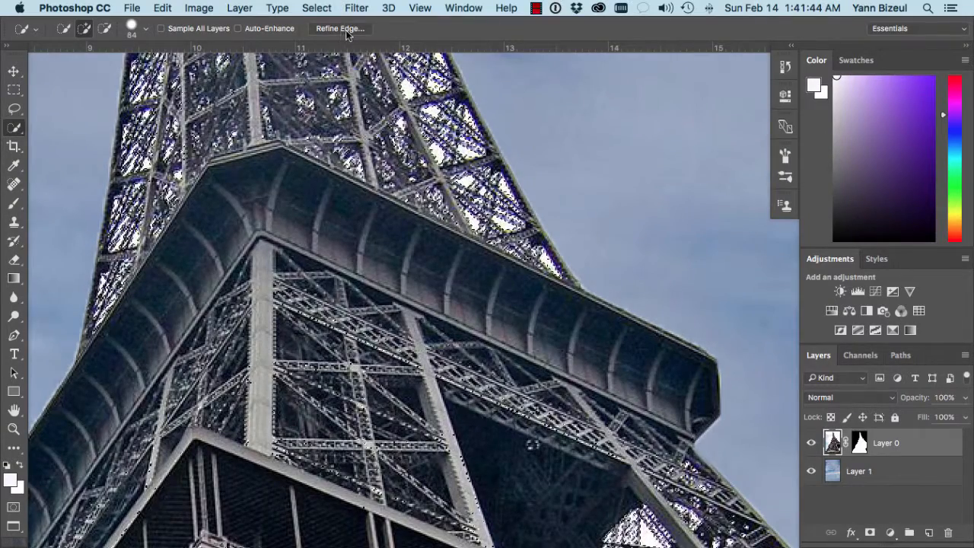
click(342, 29)
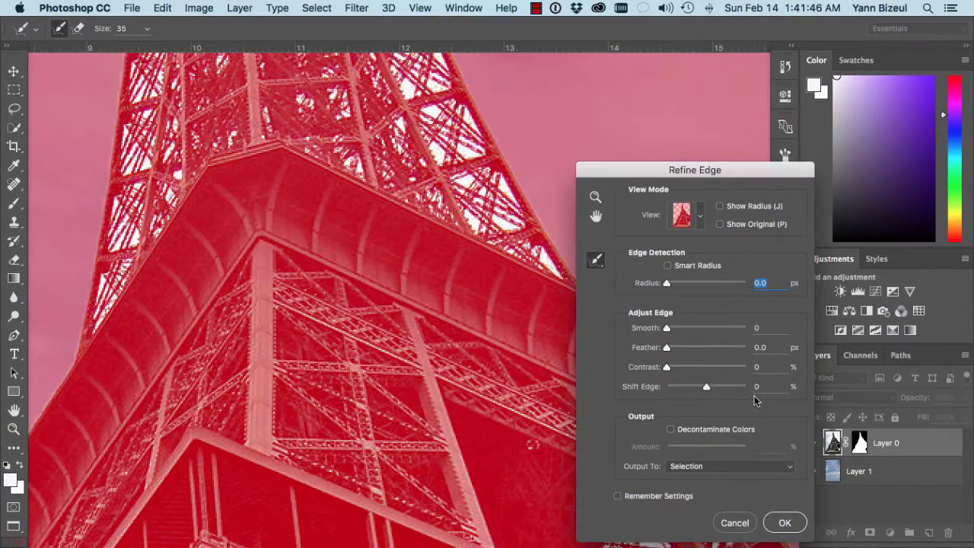
drag(706, 388, 720, 390)
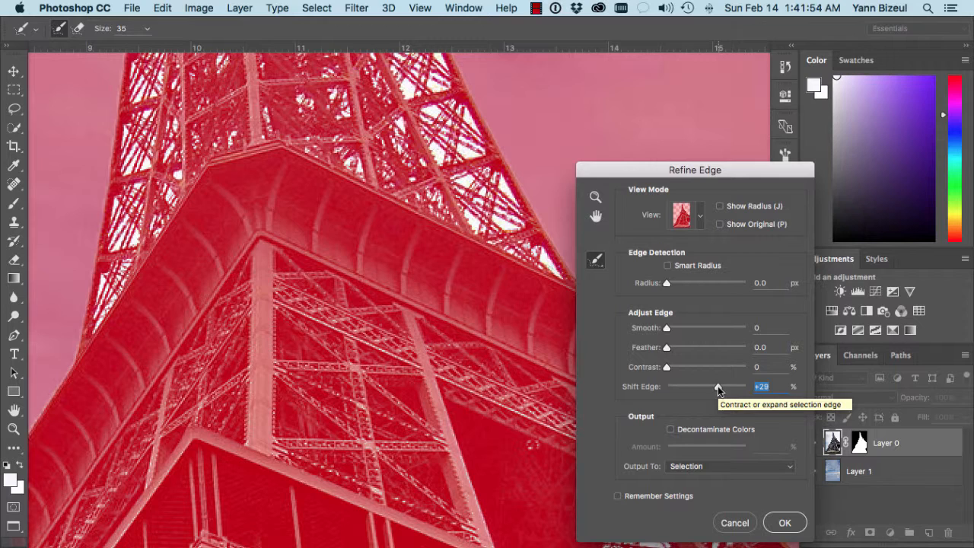
drag(719, 390, 726, 390)
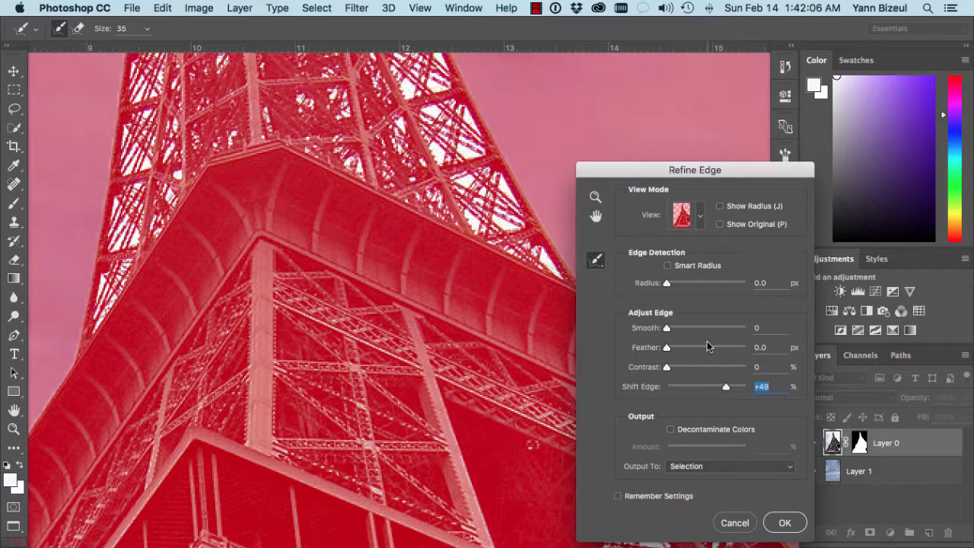
click(793, 524)
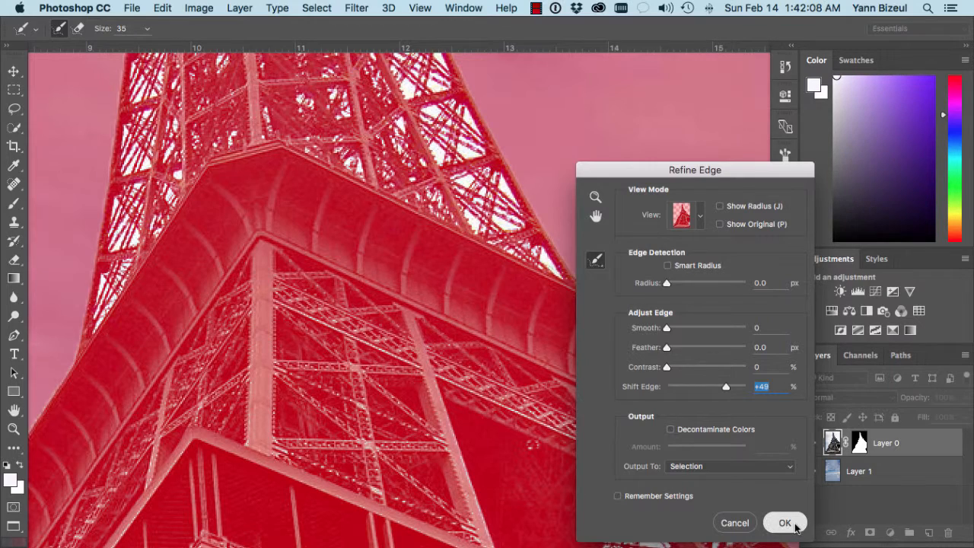
Fill the selected lattice gaps with black on Layer 0's mask and remove the selection
scroll(517, 291, down, 4)
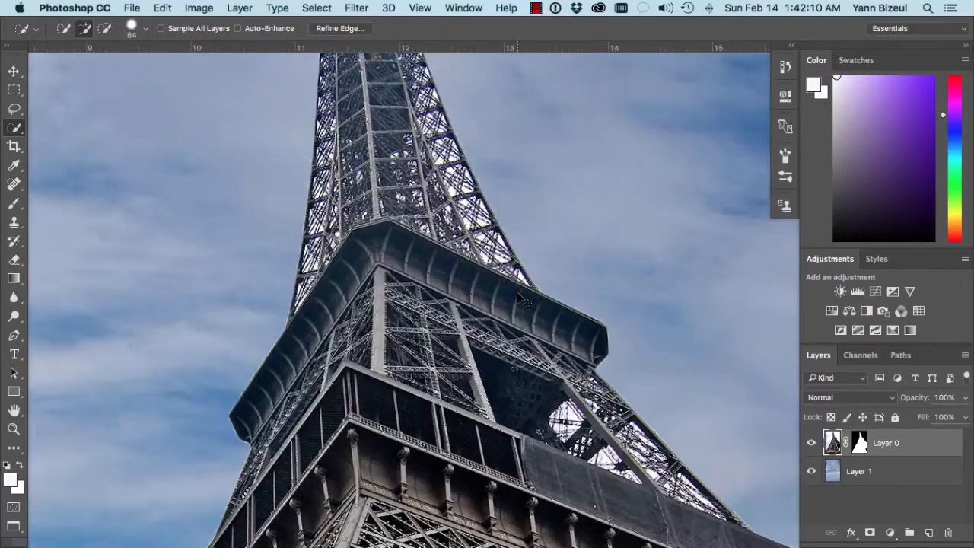
scroll(517, 292, down, 4)
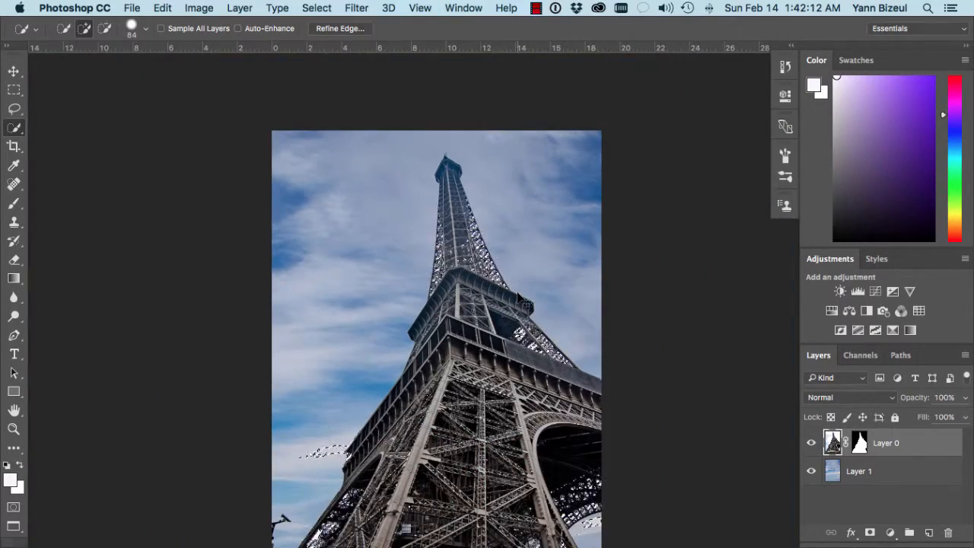
scroll(634, 373, down, 3)
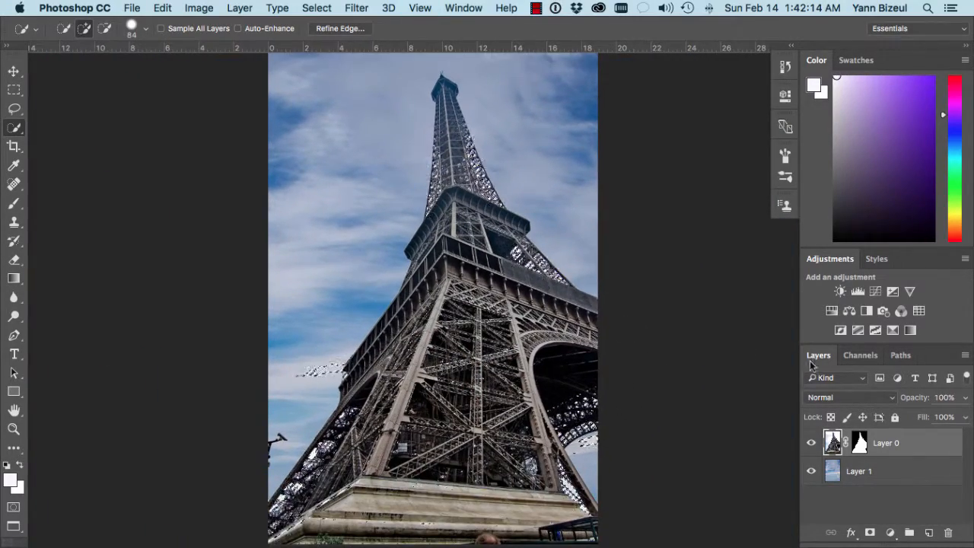
key(x)
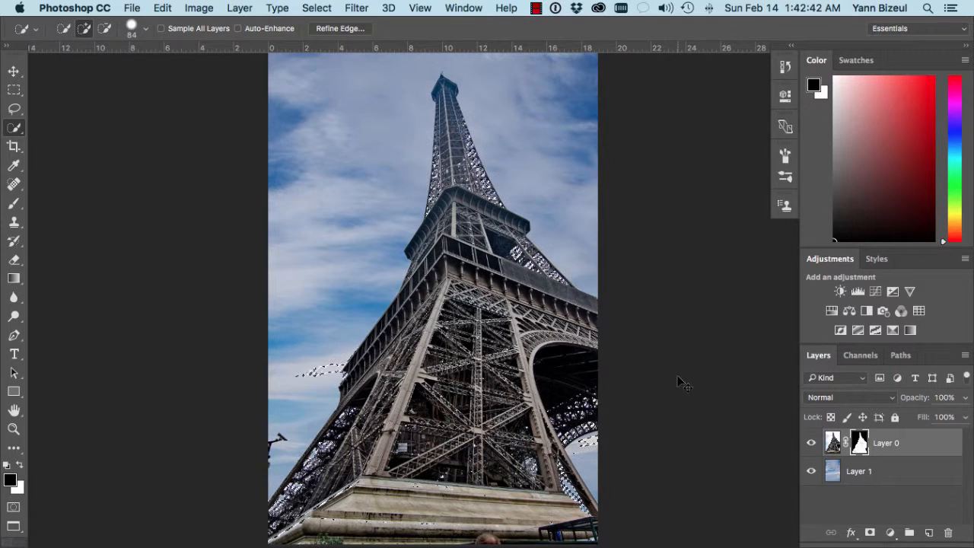
key(super+d)
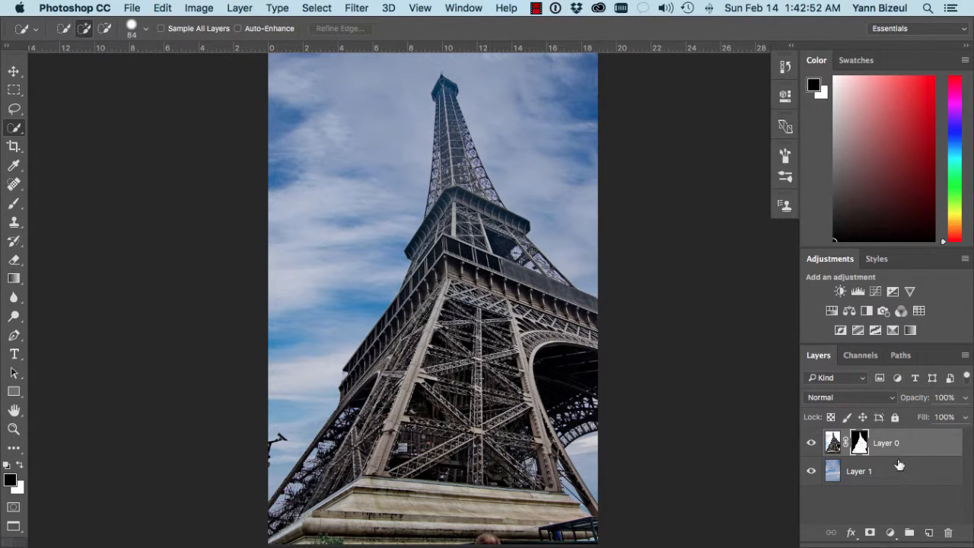
Move Layer 0's tower image together with its mask slightly down and to the right
key(v)
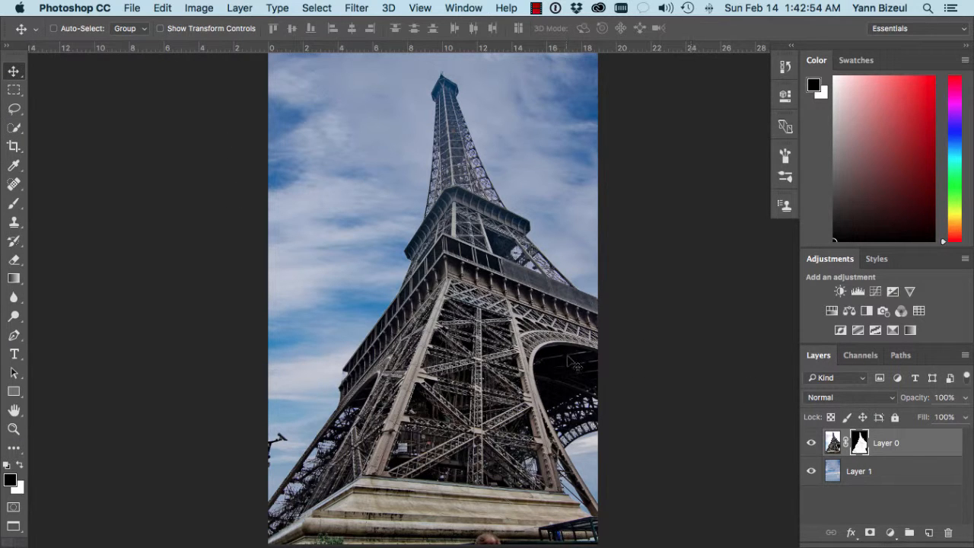
click(832, 443)
drag(468, 282, 454, 296)
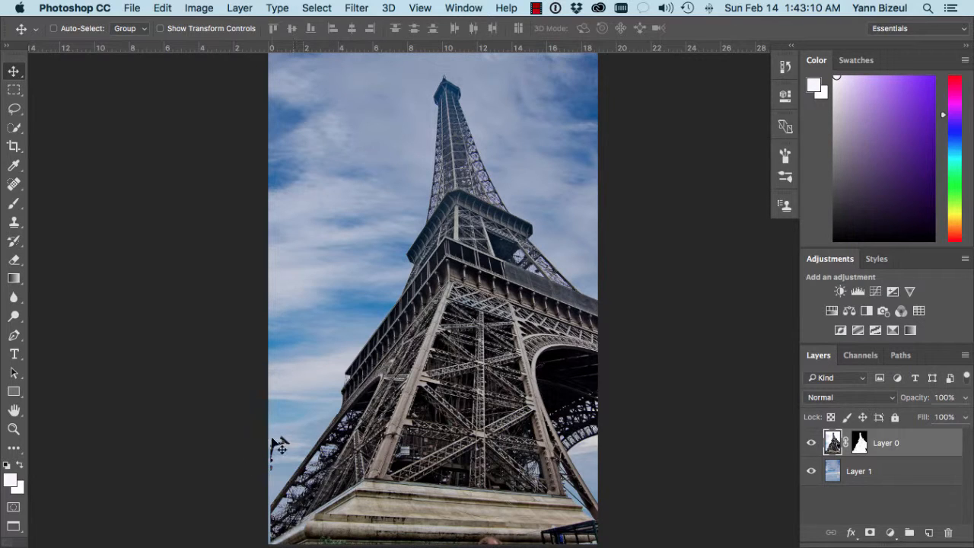
Activate Layer 0's mask for painting with the Brush tool
click(860, 444)
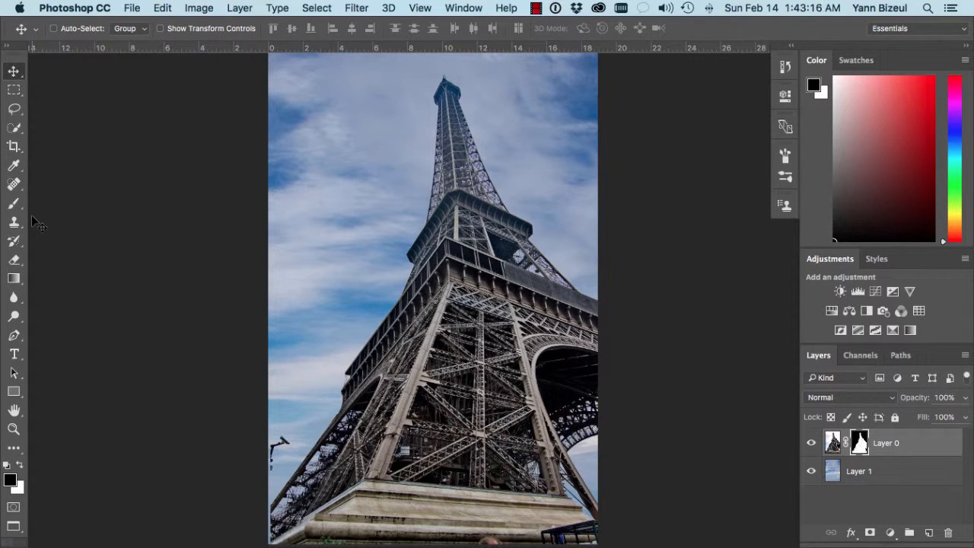
key(b)
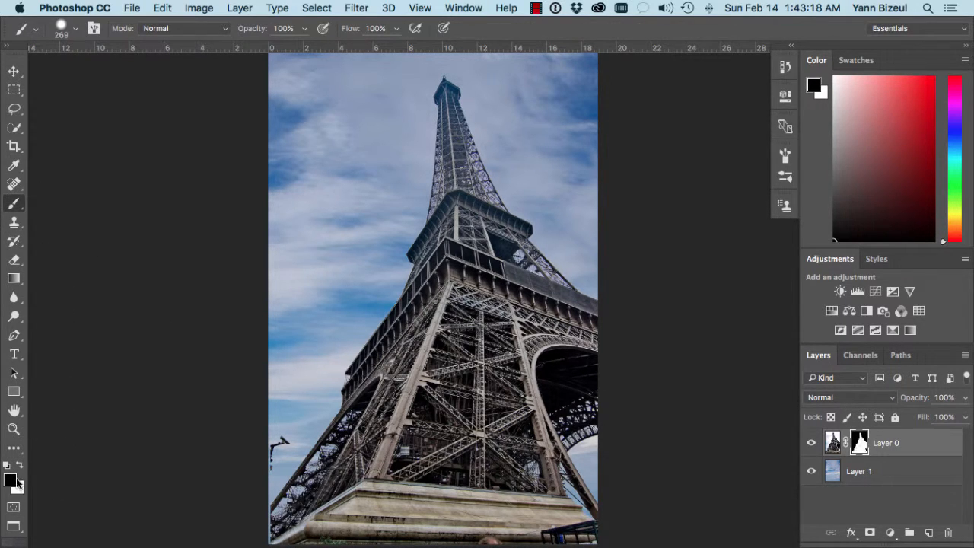